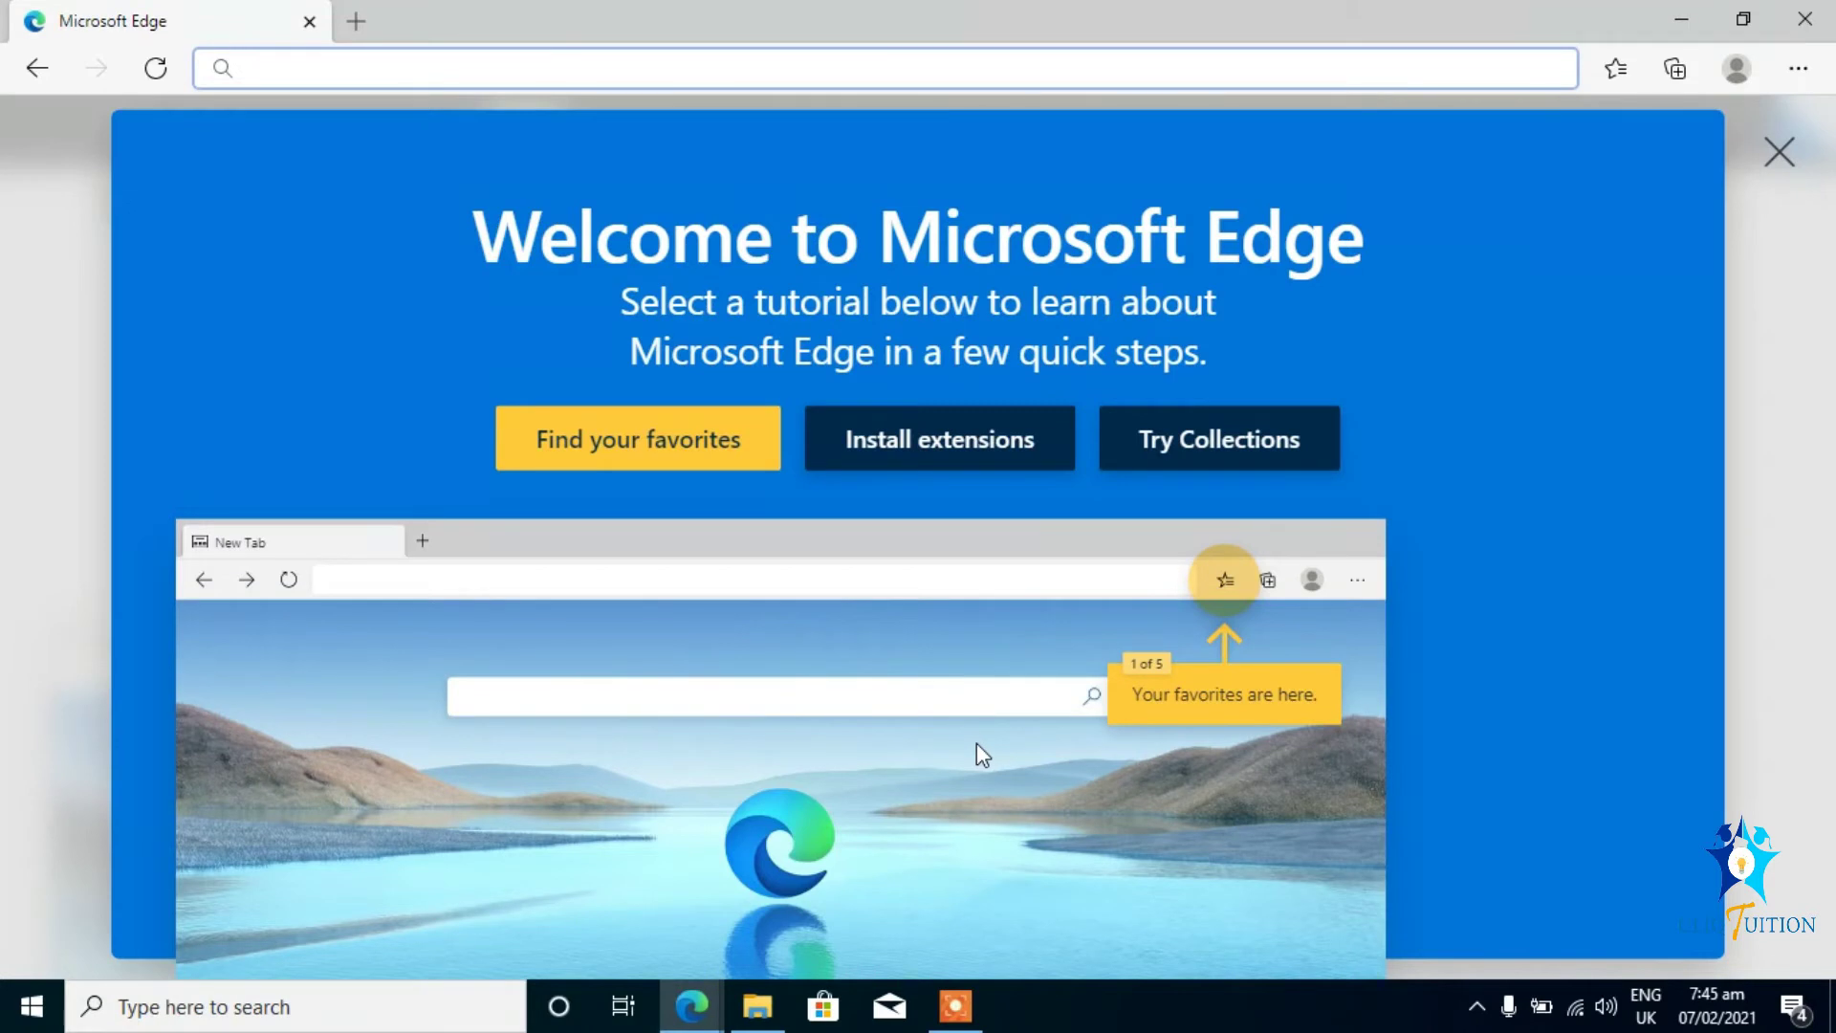
pyautogui.write('g')
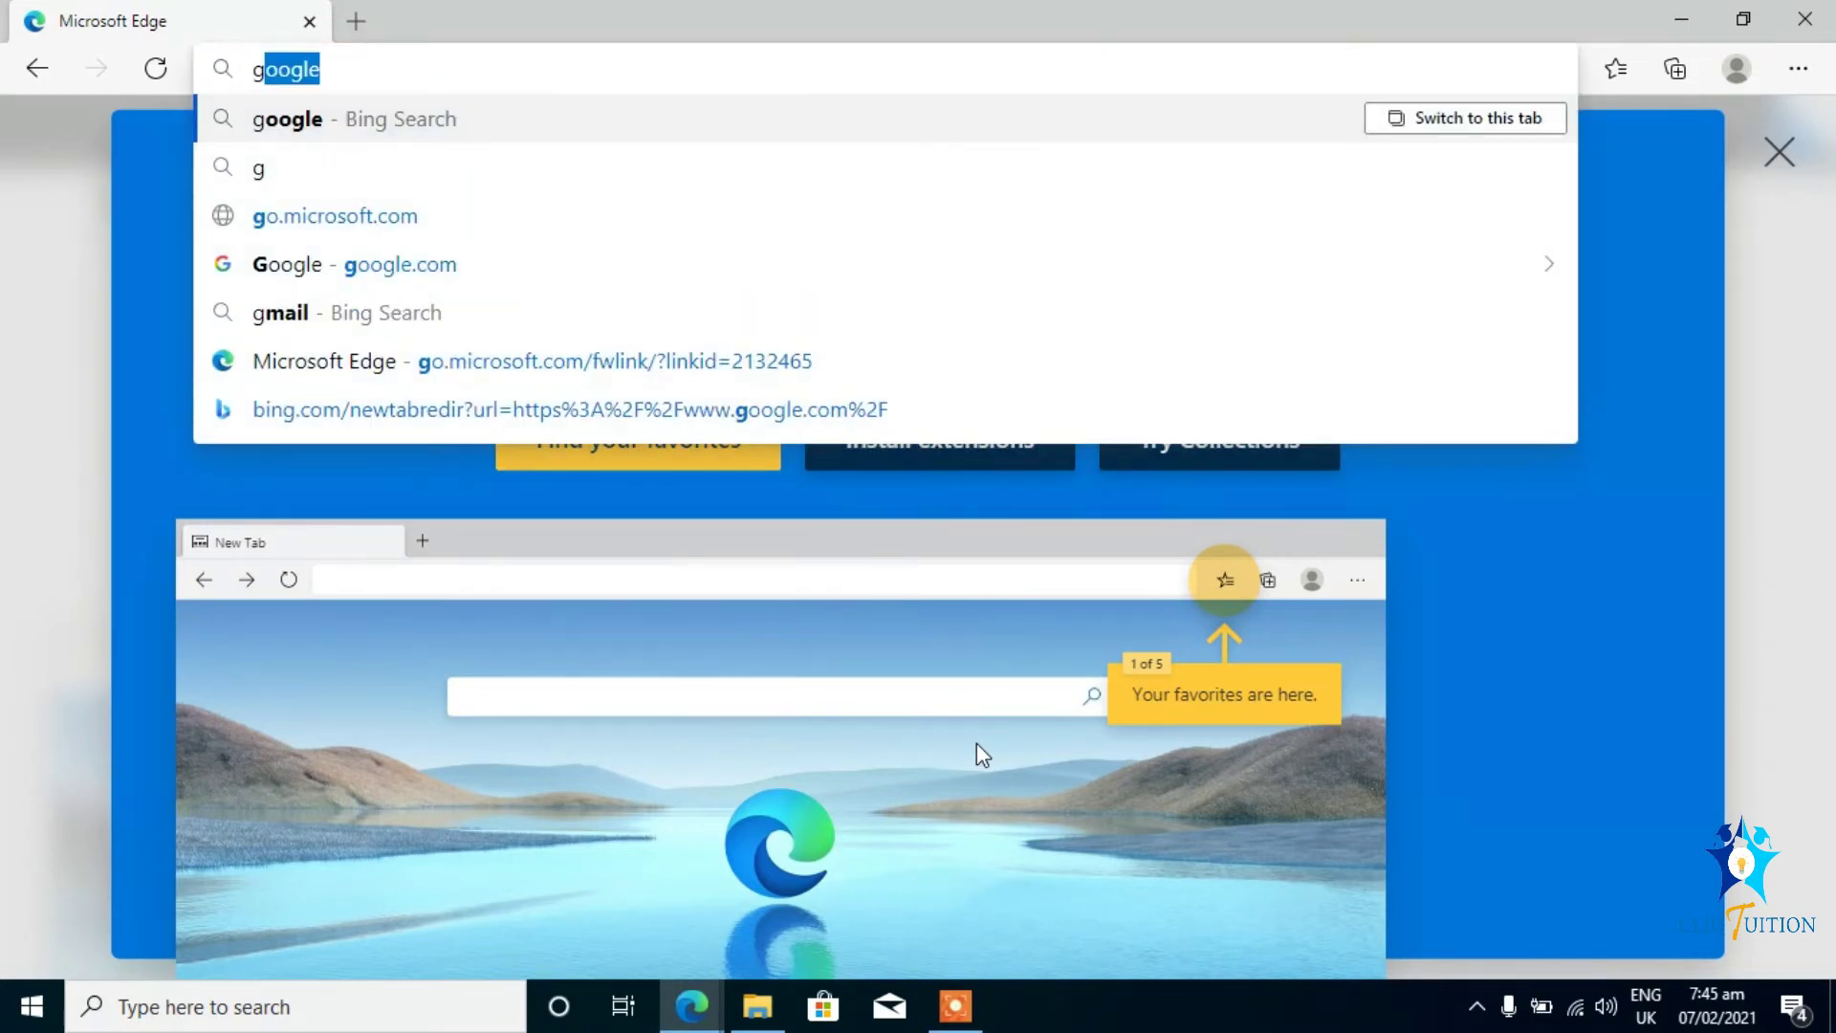
pyautogui.write('oogle')
# Run the address-bar search, then select the Bing query text to replace it with 'tally pr'
pyautogui.press('Return')
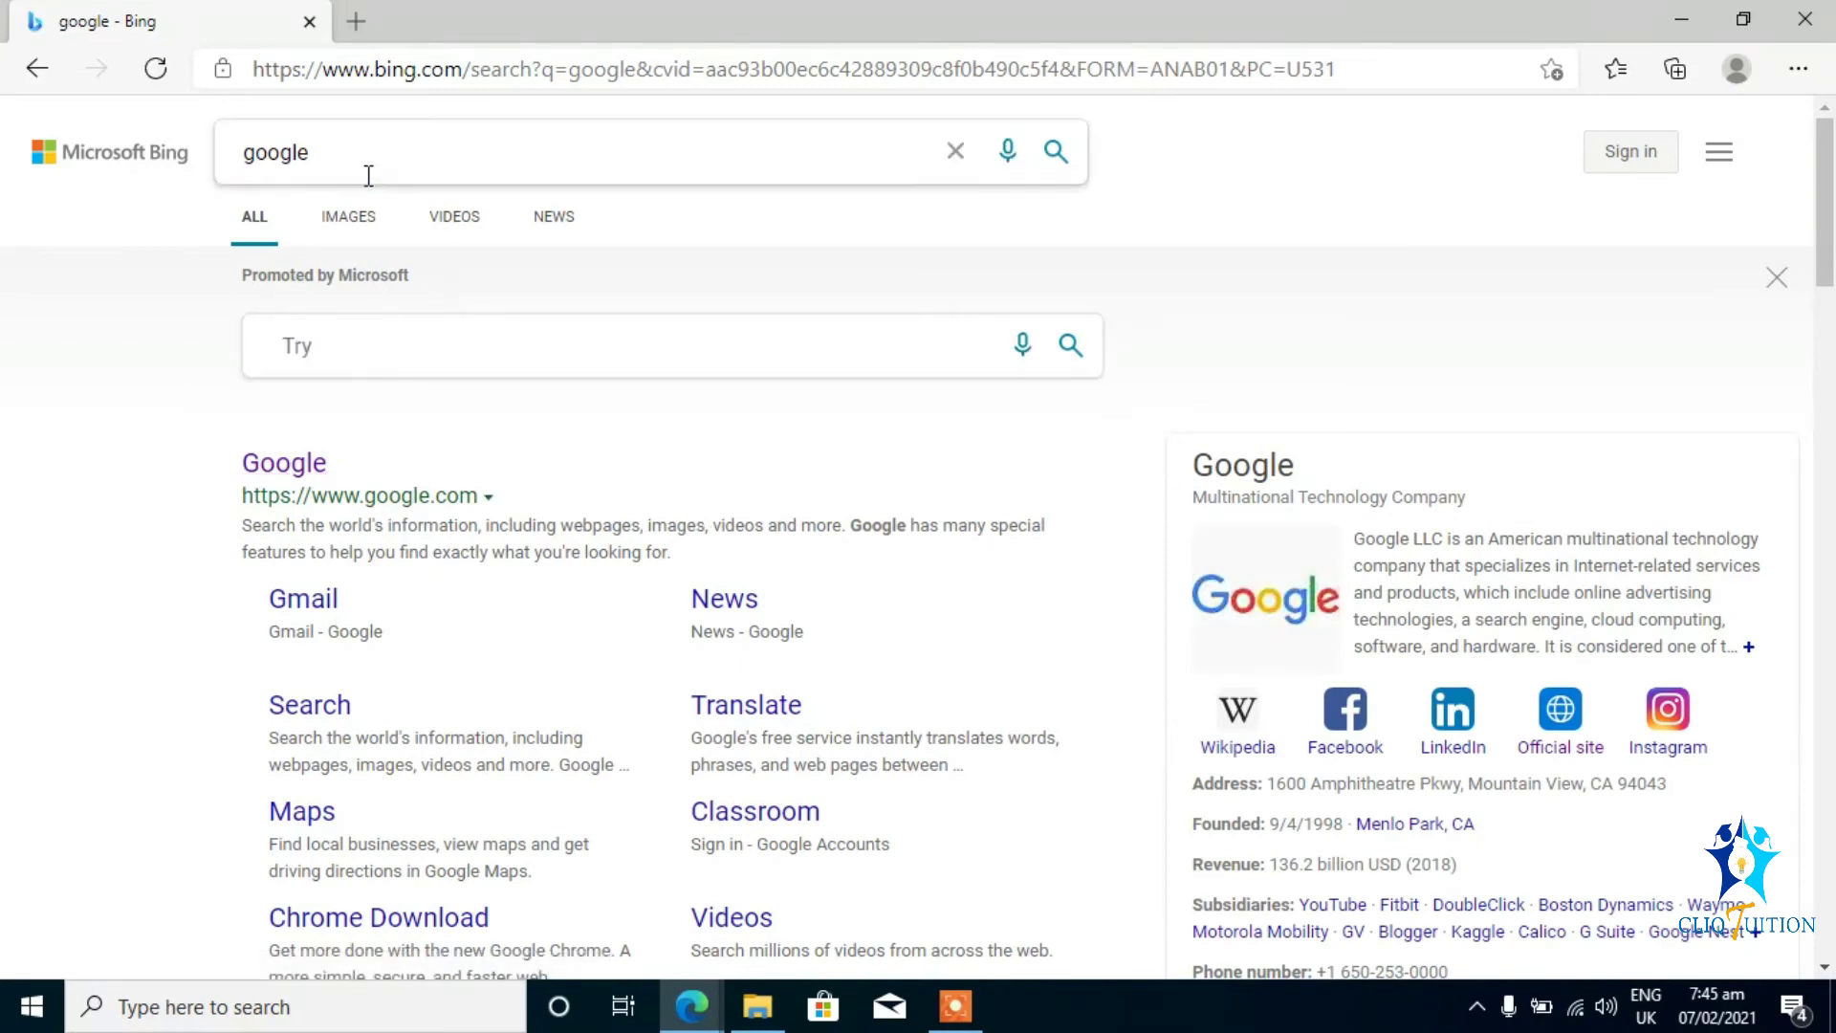
pyautogui.moveTo(376, 168); pyautogui.dragTo(20, 246)
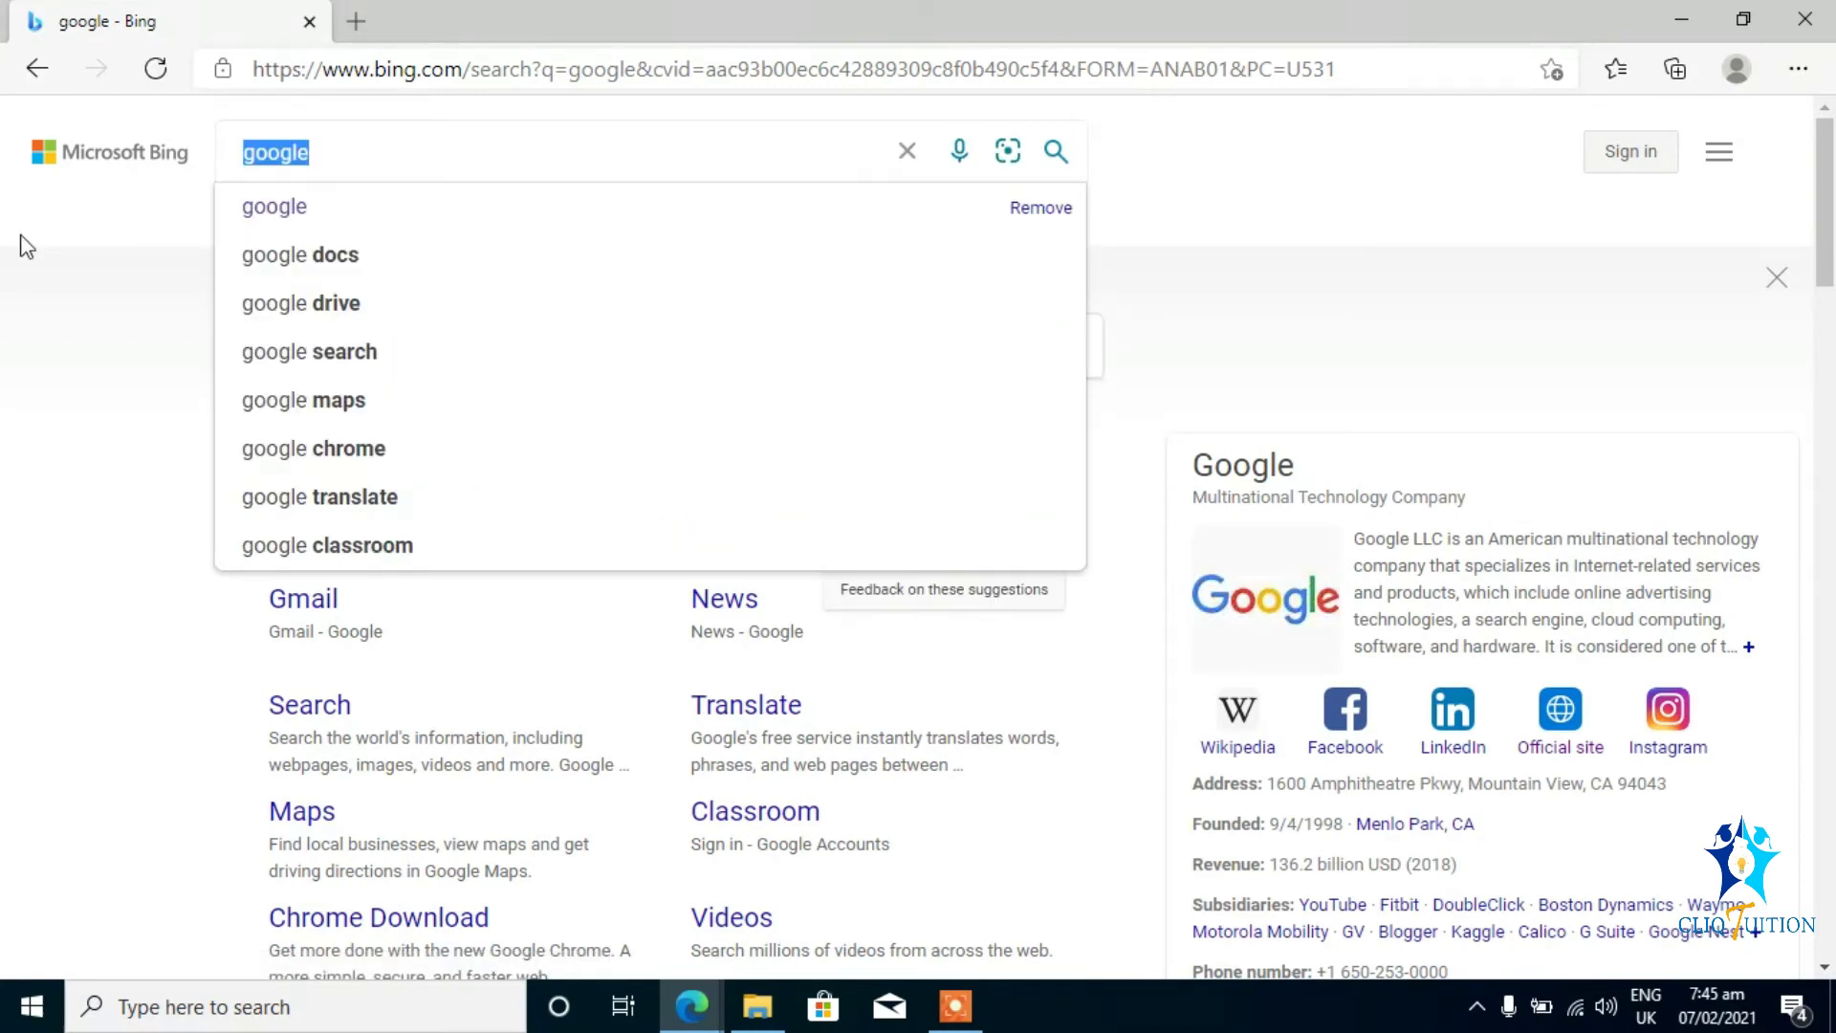
pyautogui.write('tally')
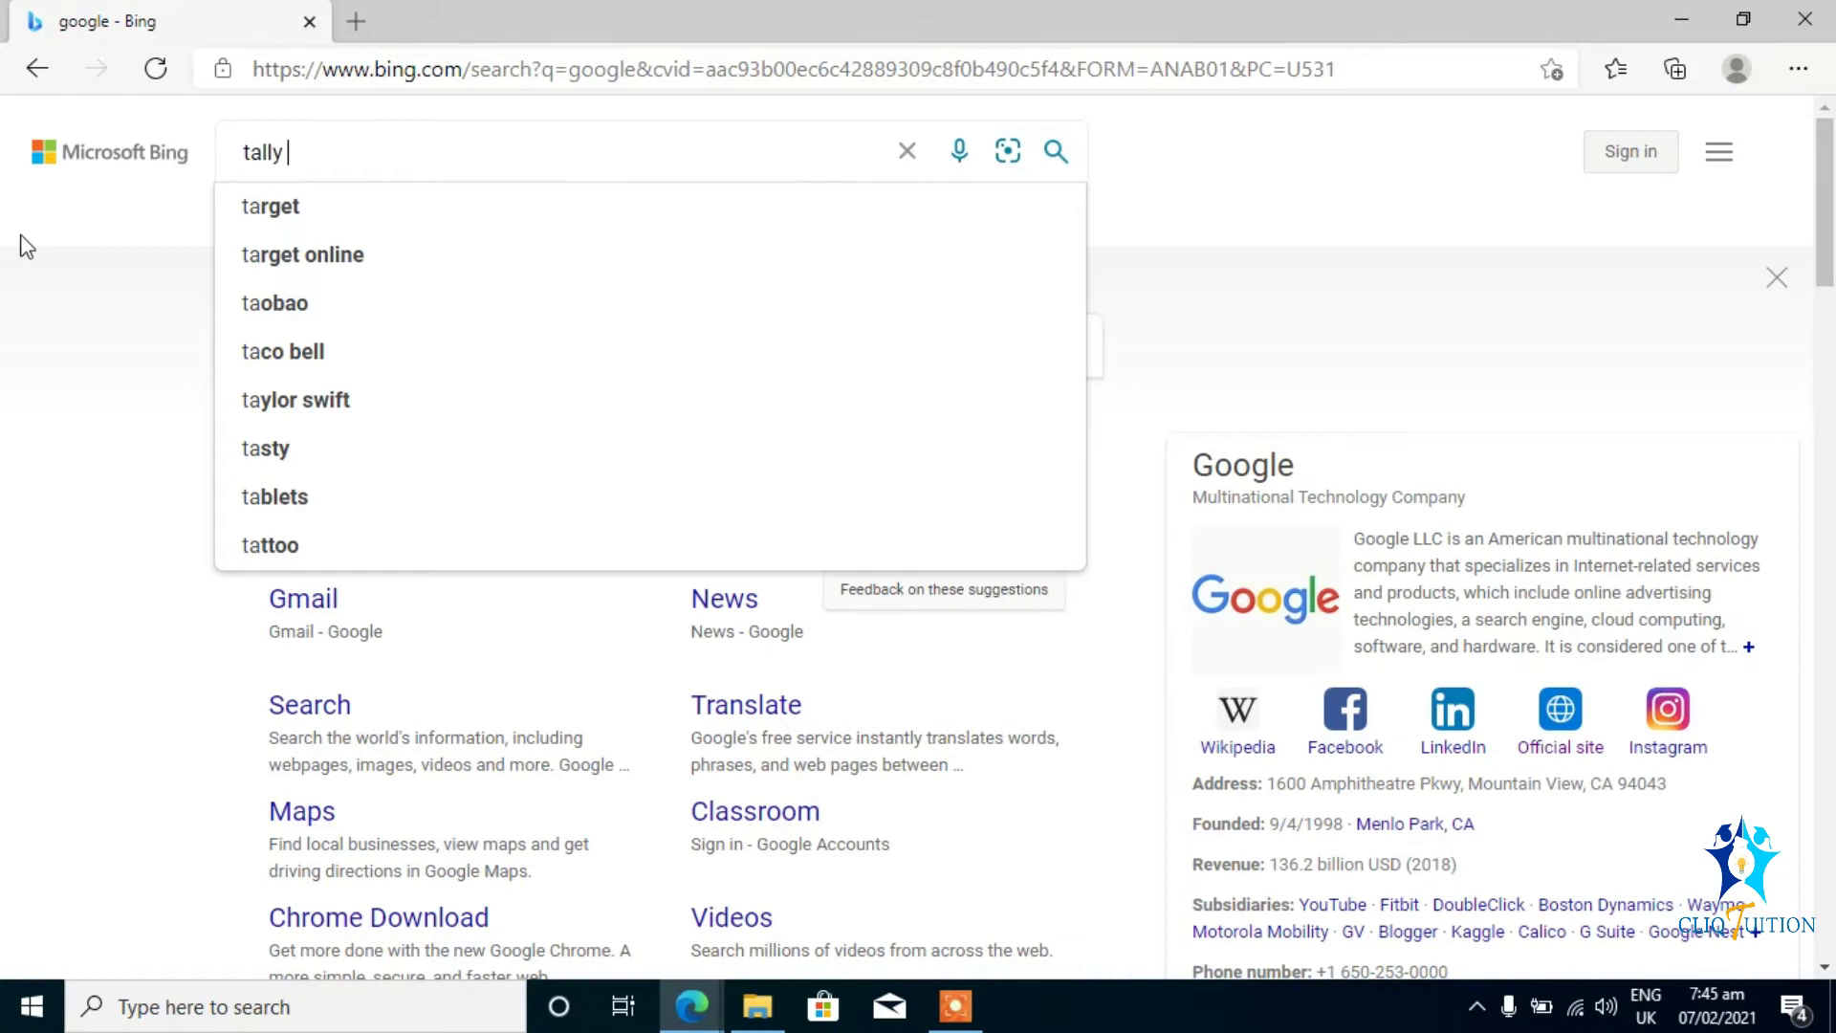
pyautogui.write(' pr')
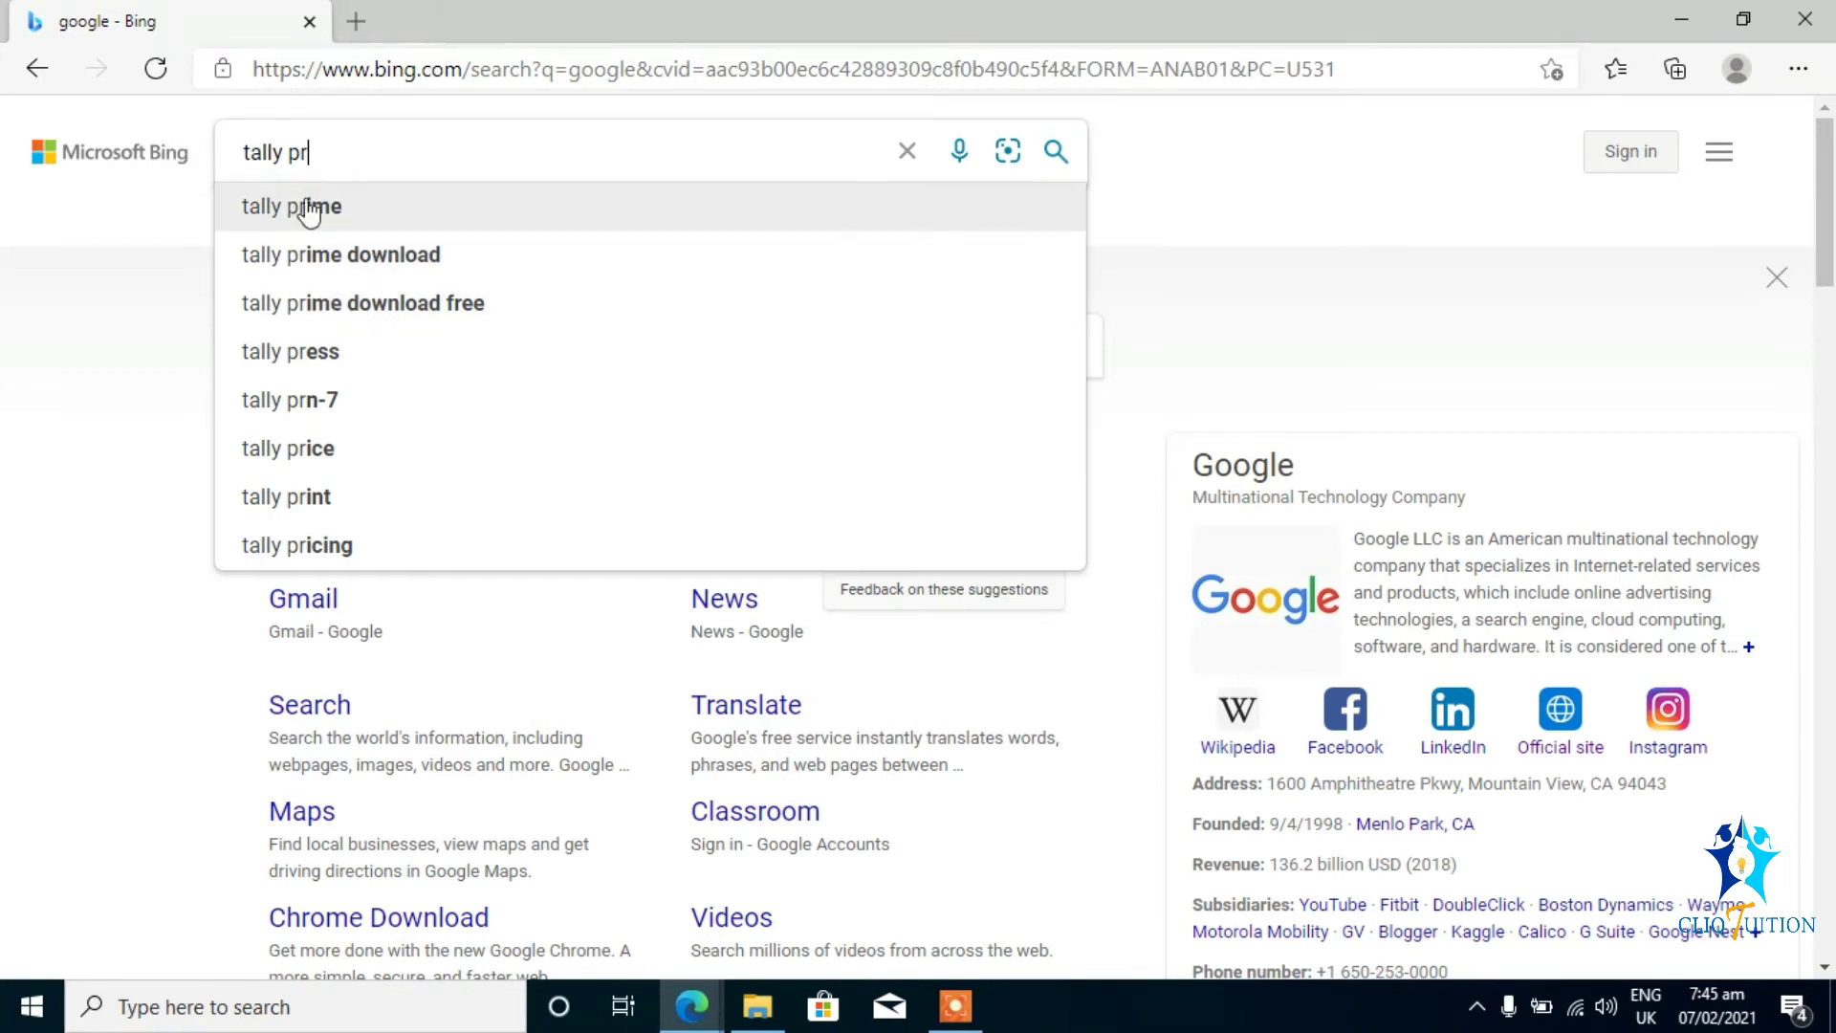
# Submit the Bing search for 'tally prime download free' from the suggestions
pyautogui.click(320, 308)
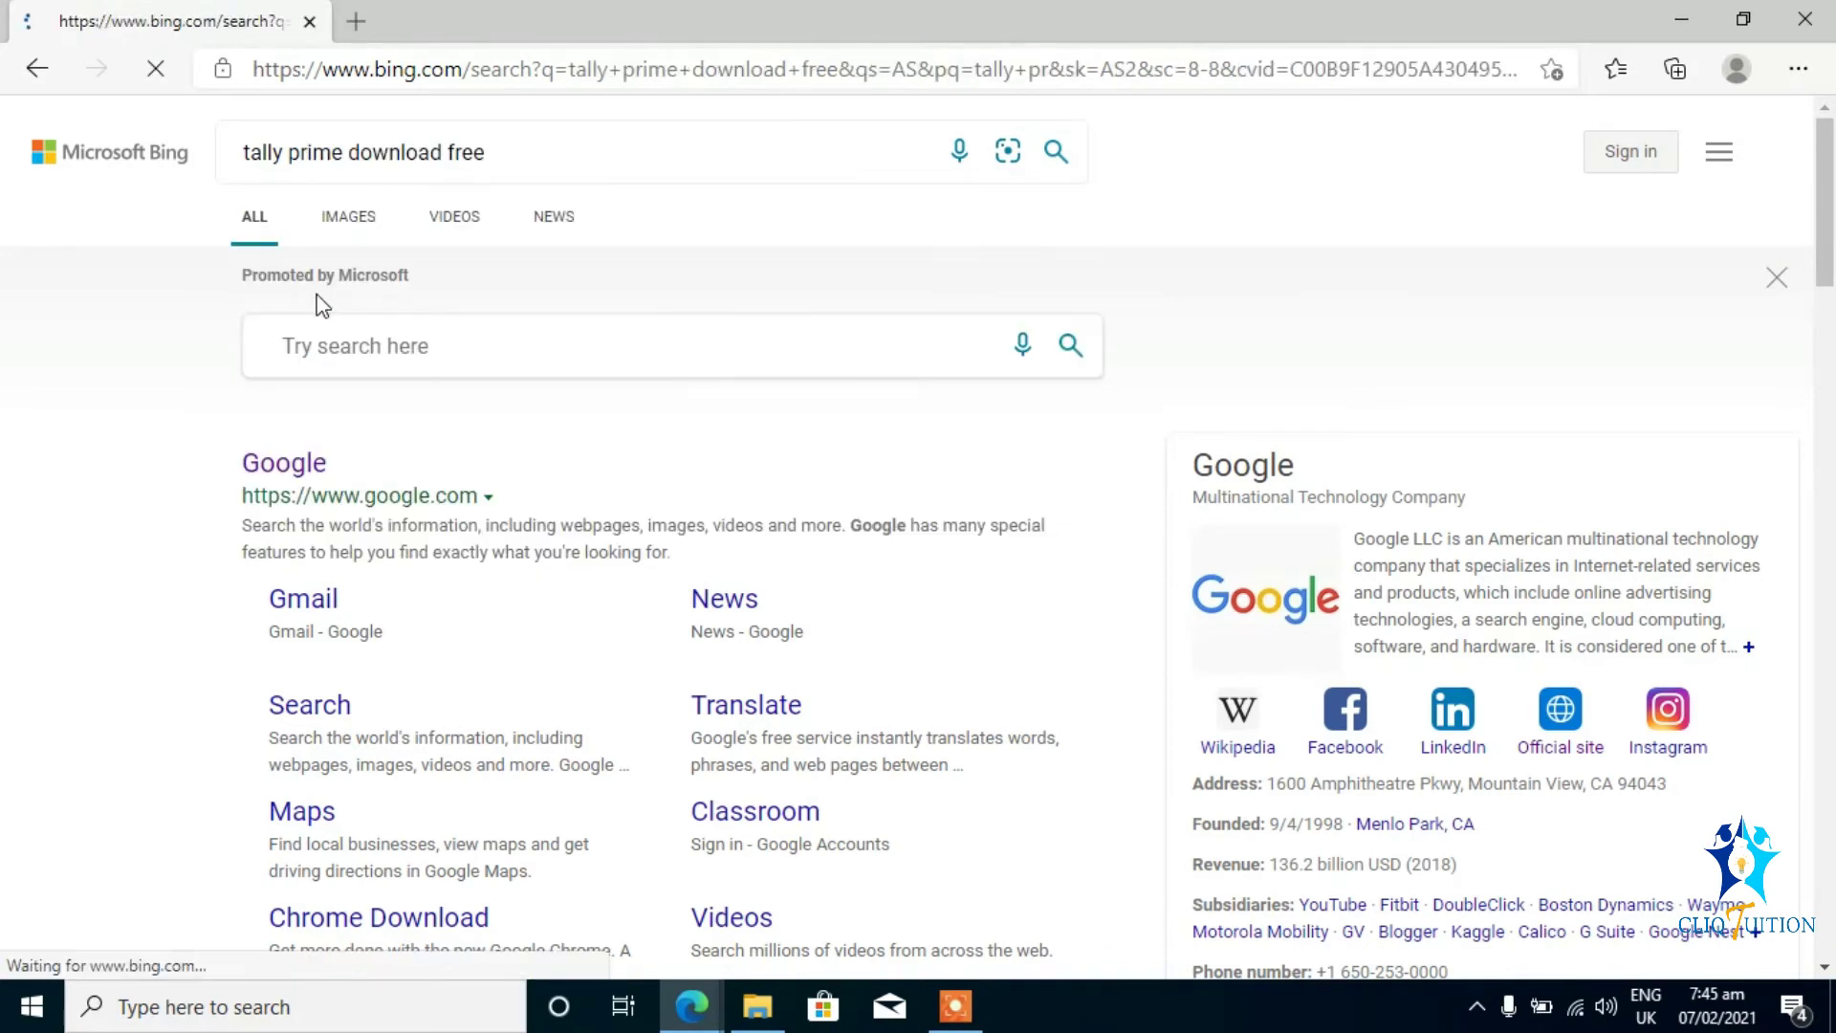